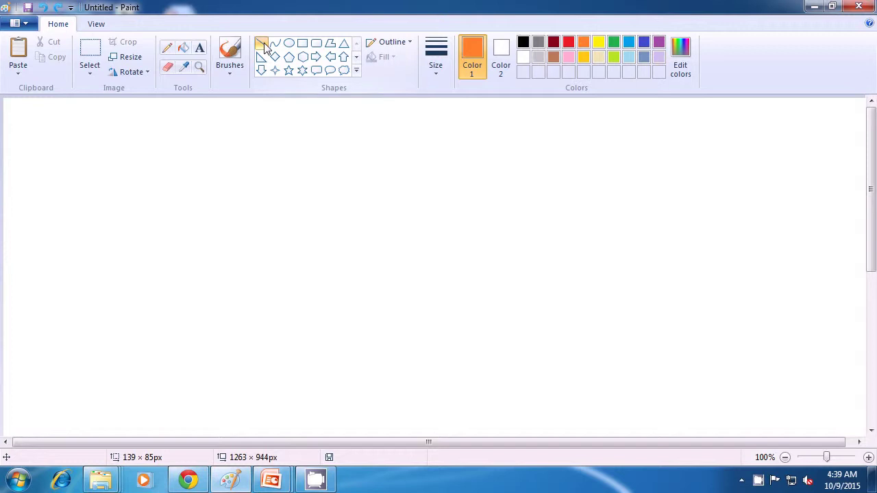
Draw an orange diagonal line of the thinnest width, about 319 × 236 px, sloping down to the right across the canvas centre.
left_click(264, 44)
left_click(433, 75)
left_click(438, 93)
mouse_move(303, 163)
left_mouse_down()
mouse_move(312, 184)
mouse_move(521, 324)
left_mouse_up()
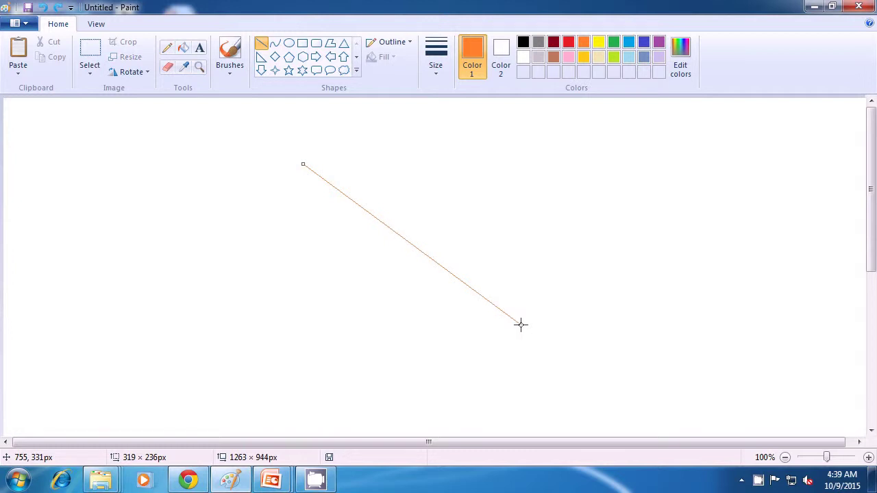
left_click(556, 315)
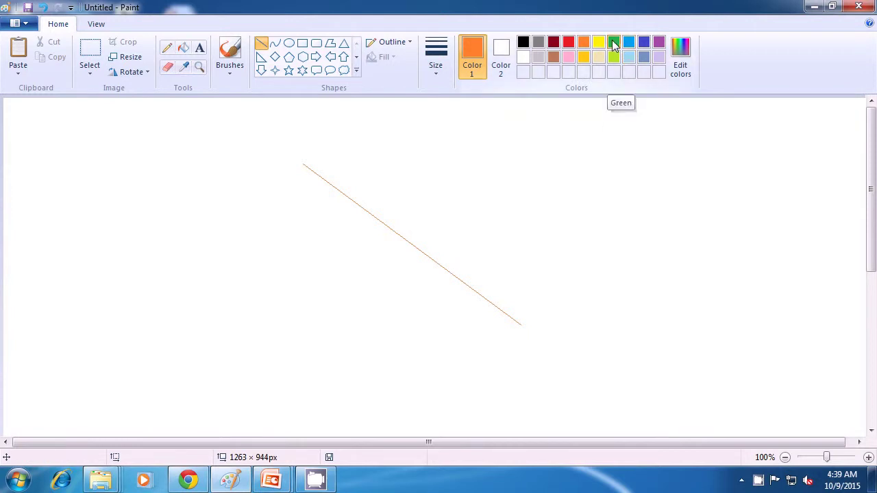
Draw a green diagonal line in the second-thinnest width, rising to the right and crossing the orange line at its middle.
left_click(613, 42)
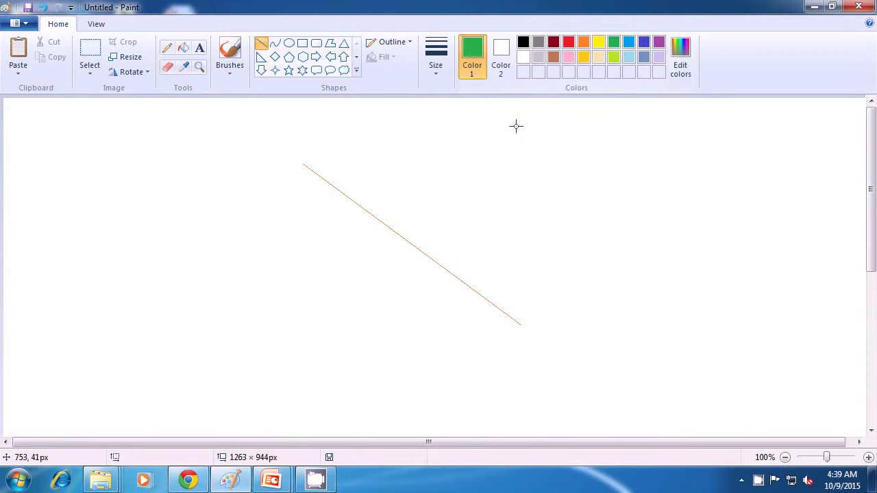
left_click(437, 76)
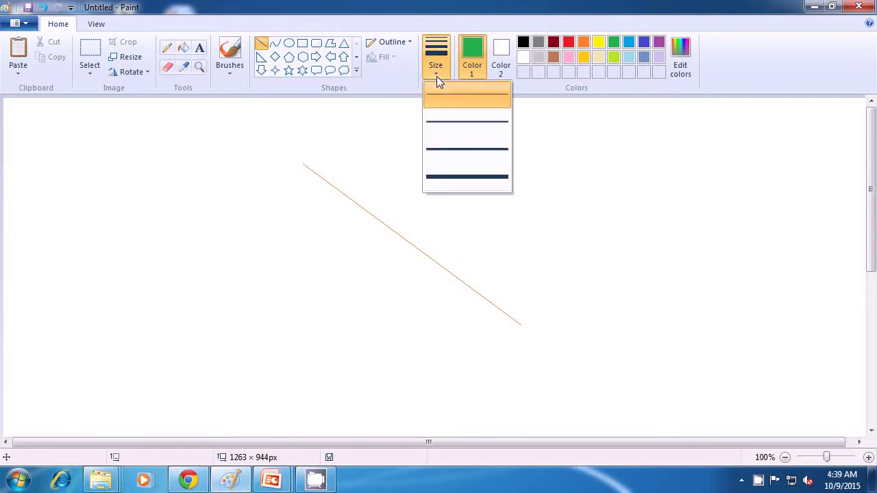
left_click(437, 124)
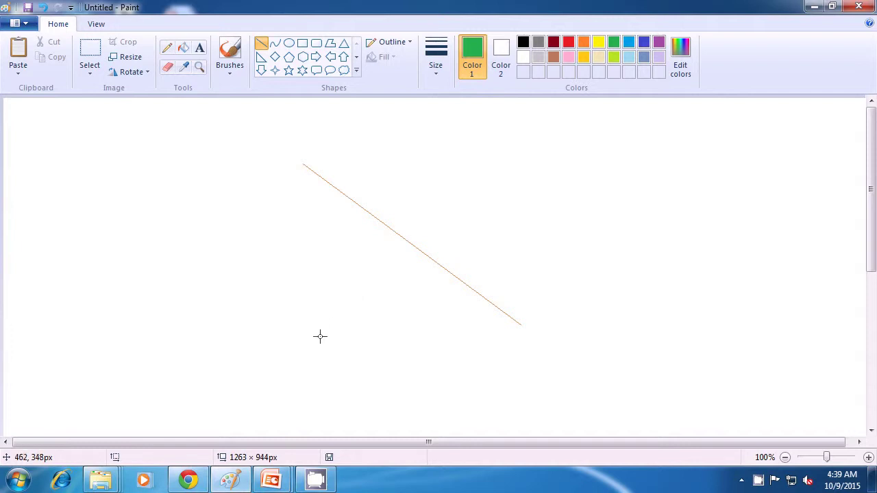
mouse_move(311, 334)
left_mouse_down()
mouse_move(356, 279)
mouse_move(434, 231)
mouse_move(458, 198)
mouse_move(522, 162)
left_mouse_up()
left_click(588, 164)
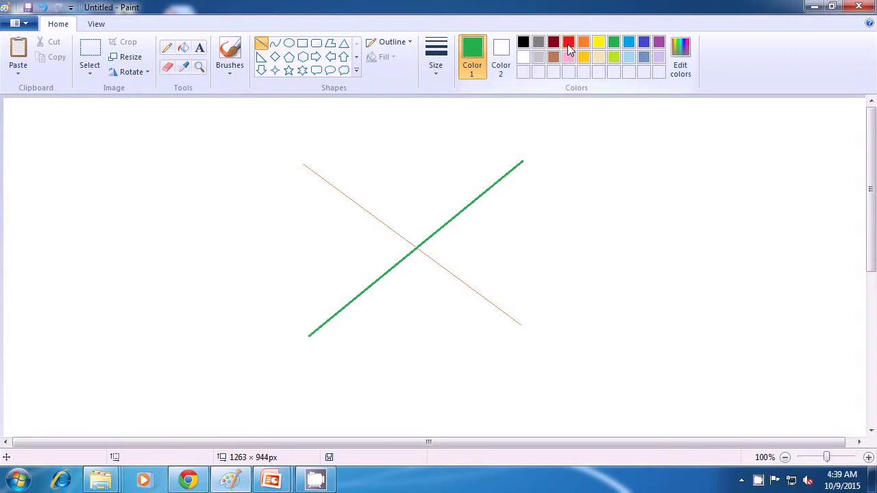
Draw a nearly horizontal red line in the third line width, about 456 px long, through the crossing point.
left_click(568, 43)
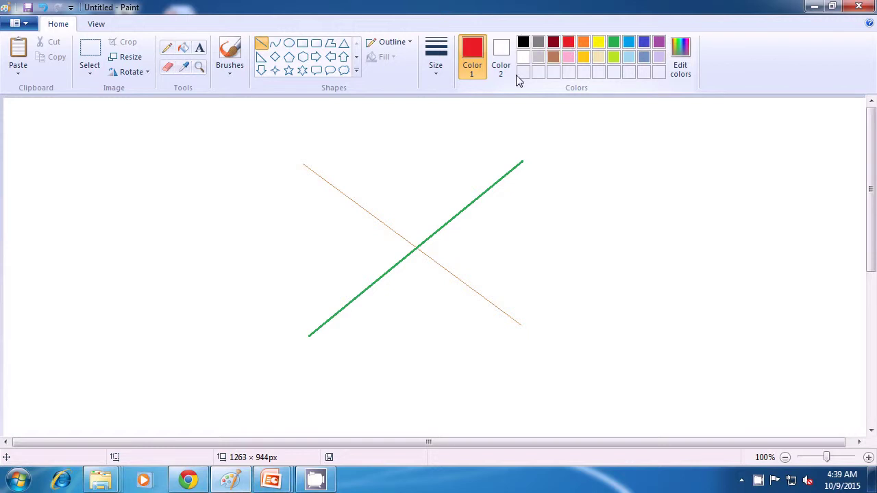
left_click(439, 77)
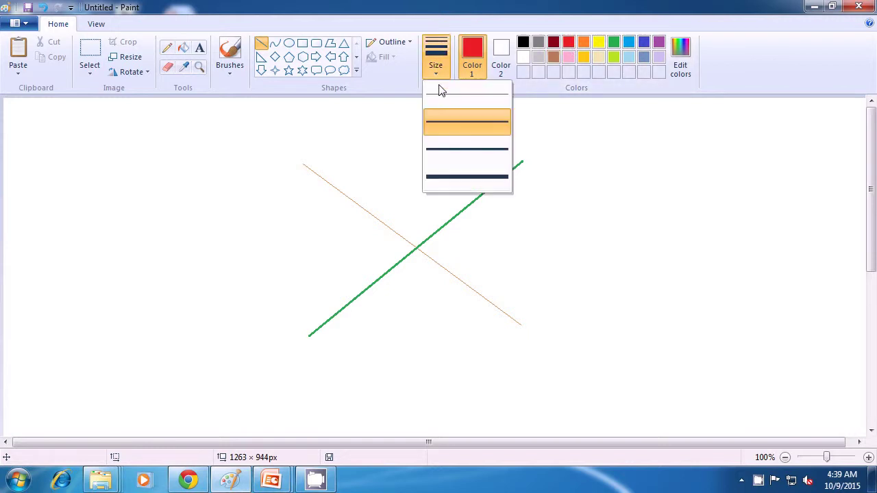
left_click(443, 146)
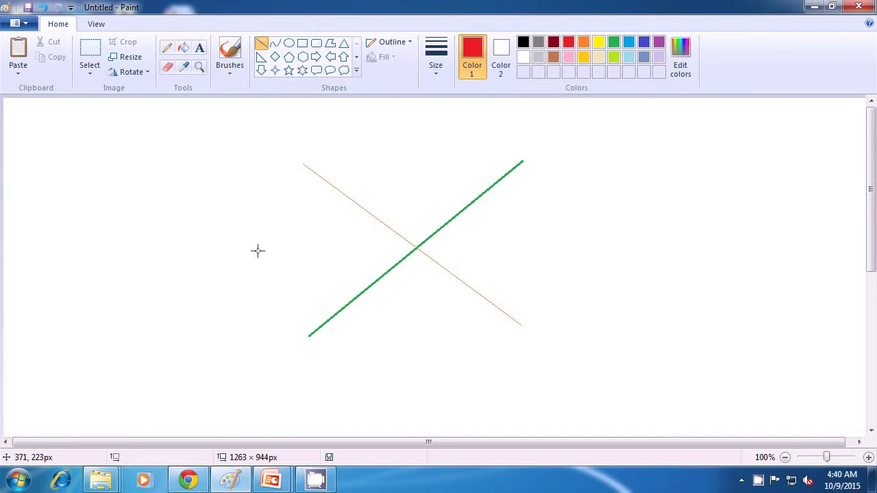
left_click_drag(258, 250, 570, 245)
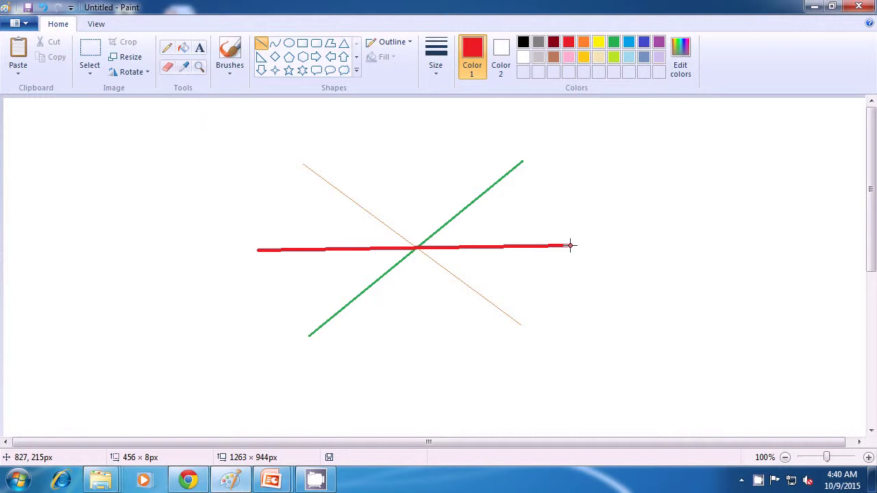
left_click_drag(570, 244, 570, 245)
left_click(613, 254)
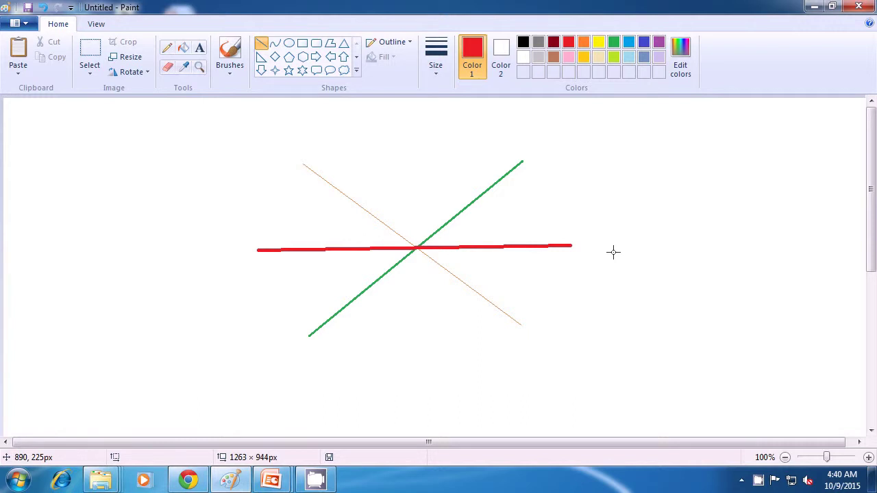
Draw a nearly vertical indigo line in the thickest width through the crossing point, adjusting its ends to about 16 × 316 px.
left_click(643, 43)
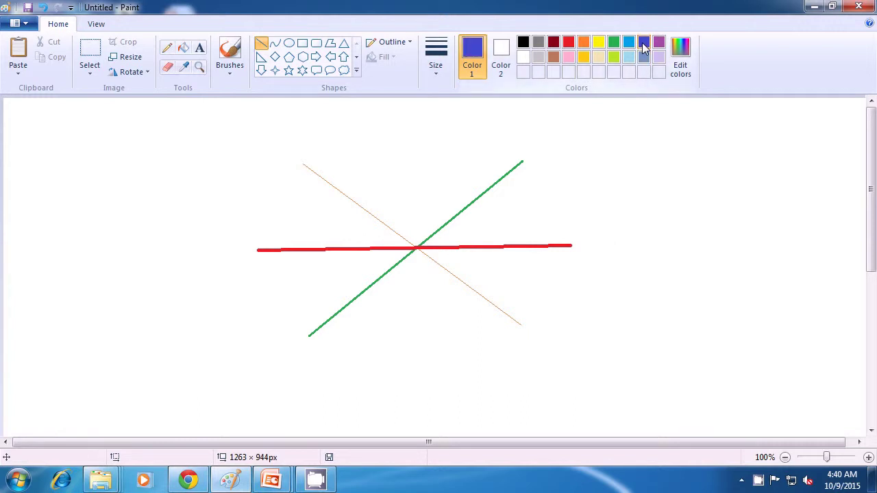
left_click(442, 73)
left_click(448, 177)
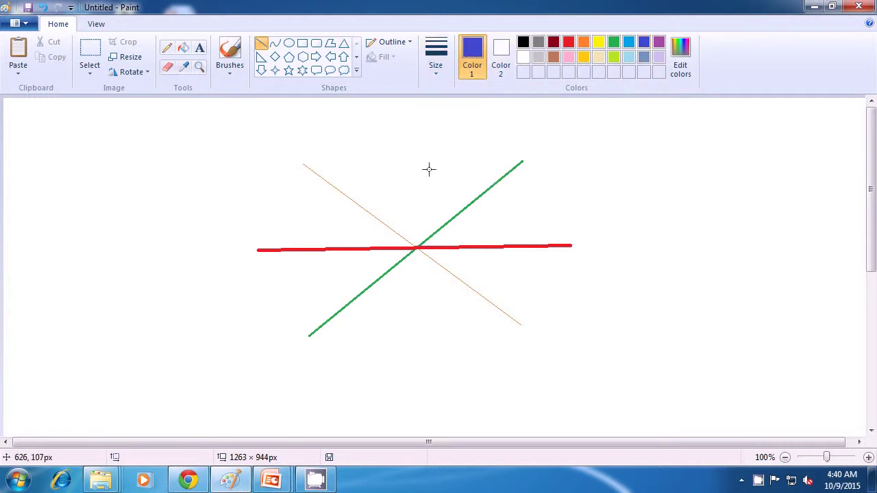
left_click_drag(408, 140, 422, 357)
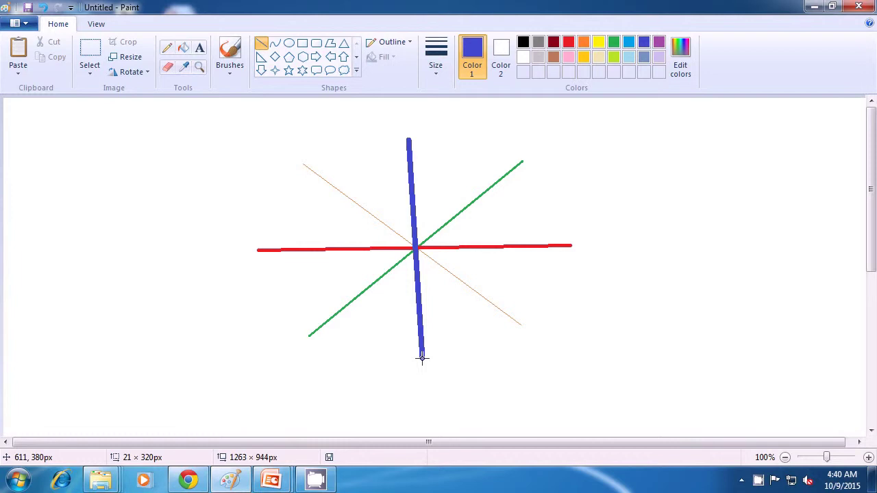
left_click_drag(421, 357, 420, 362)
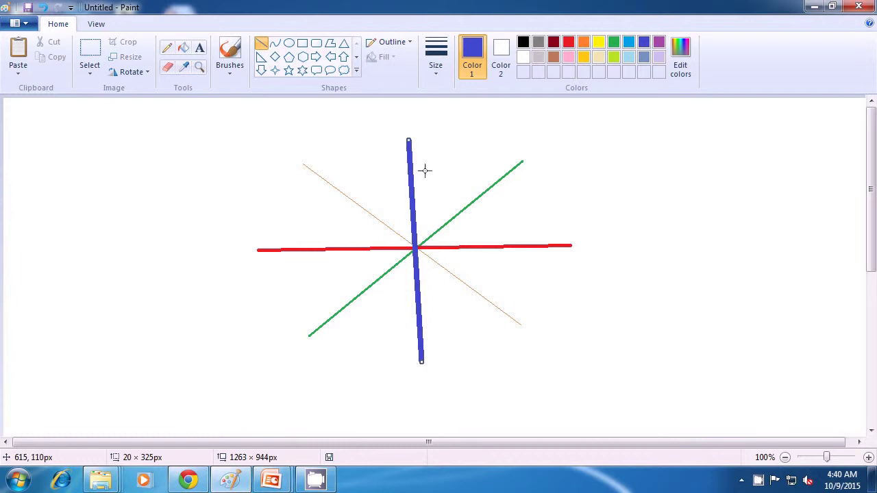
left_click_drag(408, 153, 410, 143)
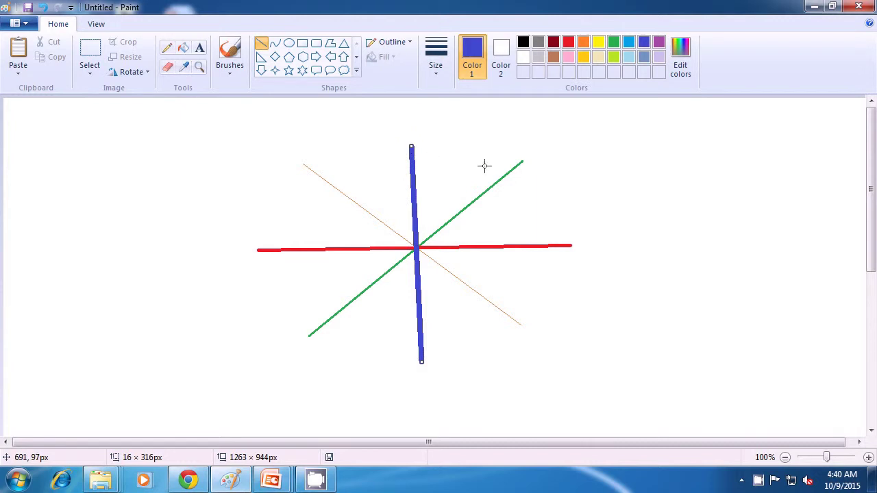
left_click(565, 180)
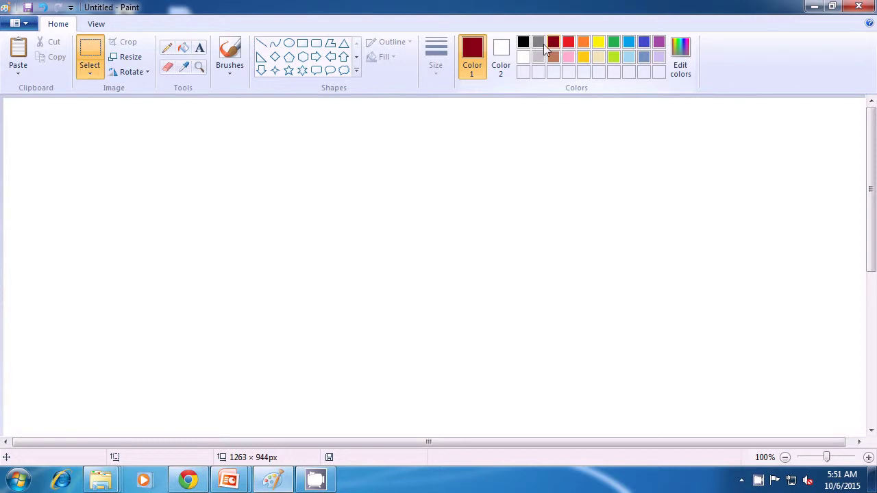
Draw the roof's left slope as a dark red line in the third line width, about 103 × 107 px, descending from the peak.
left_click(260, 45)
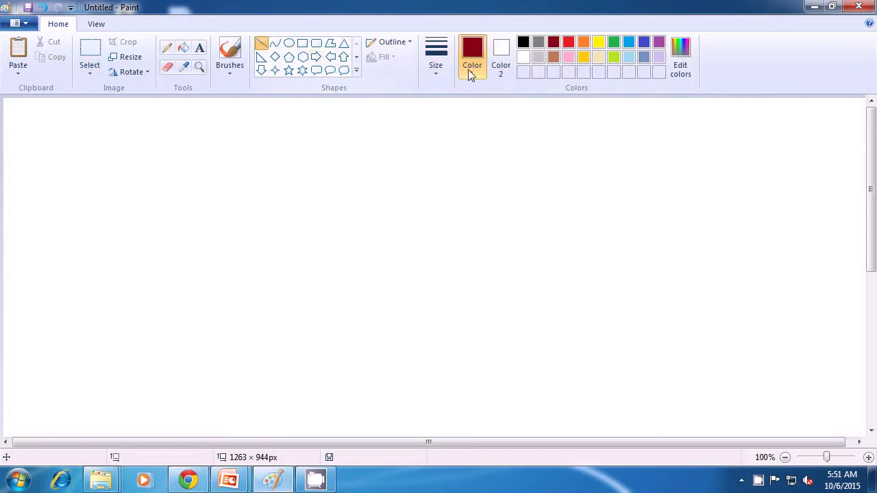
left_click(433, 73)
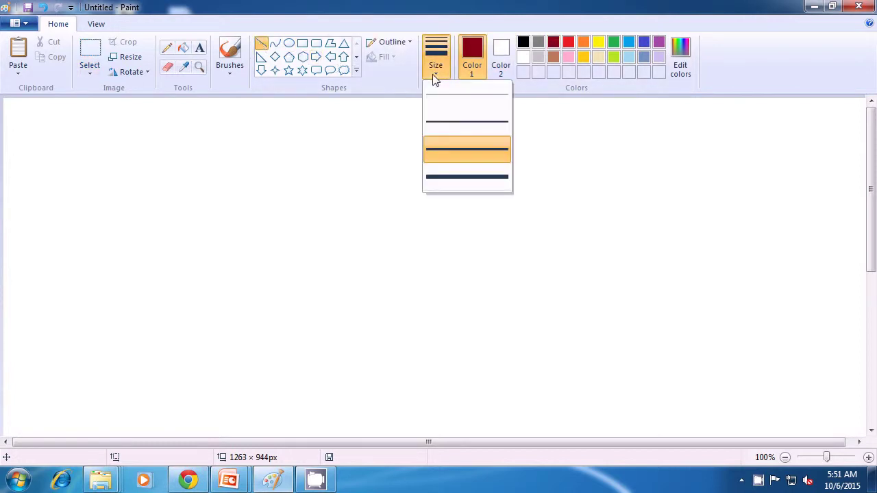
left_click(441, 156)
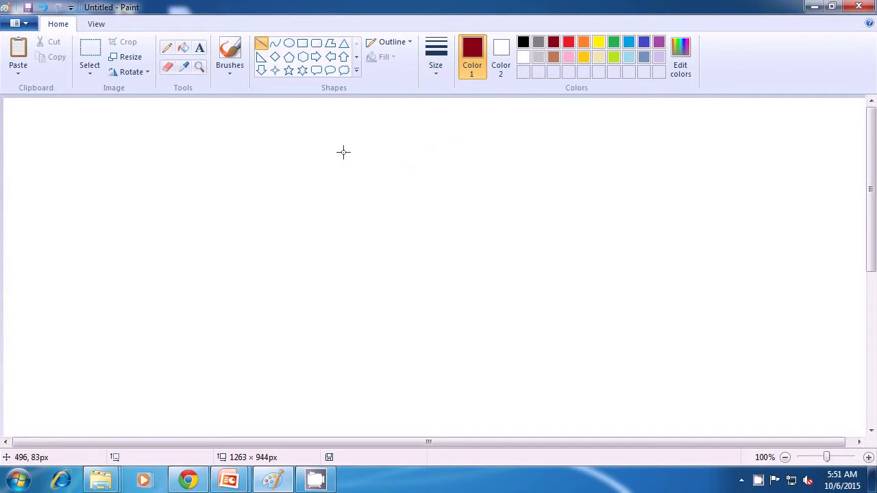
mouse_move(357, 140)
left_mouse_down()
mouse_move(297, 190)
mouse_move(287, 211)
left_mouse_up()
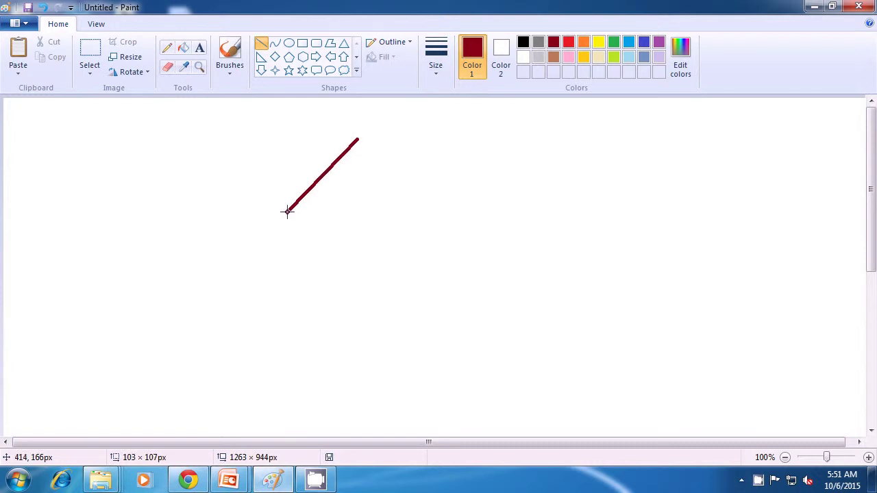
left_click_drag(288, 211, 289, 210)
left_click(396, 205)
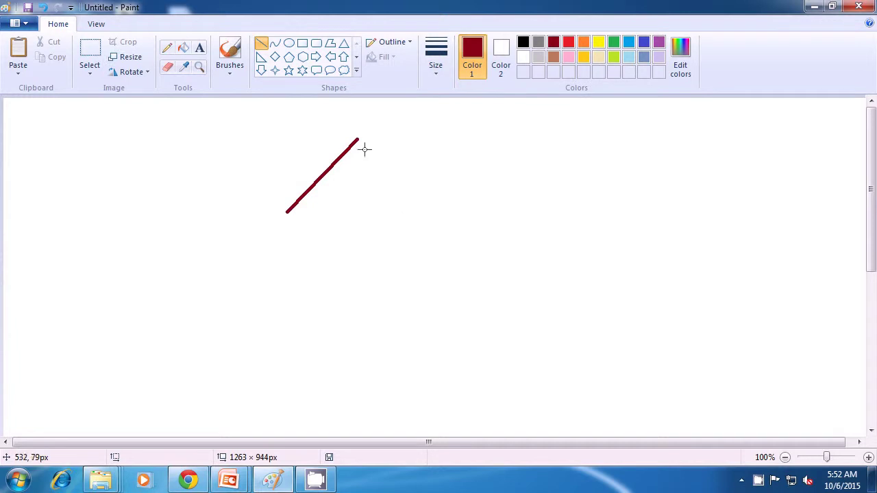
Draw the roof's right slope in dark red from the peak, adjusting its lower end to about level with the left slope's end.
left_click_drag(358, 140, 432, 212)
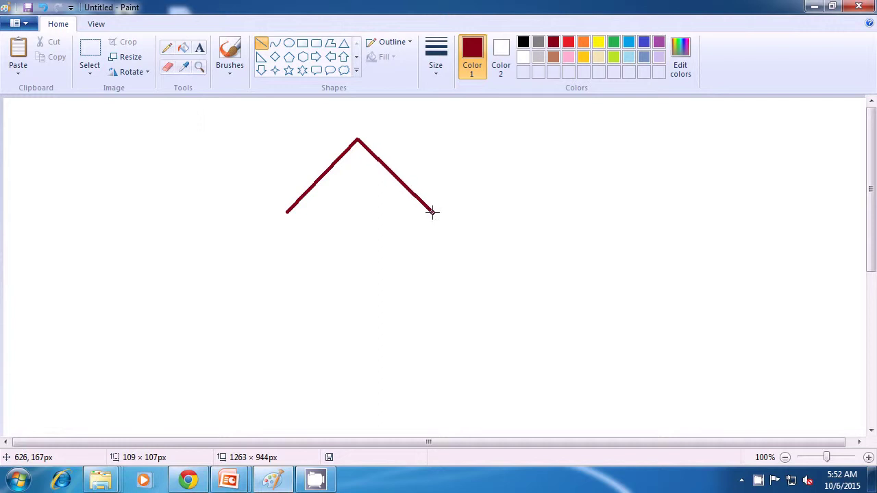
left_click_drag(425, 209, 426, 211)
left_click(473, 202)
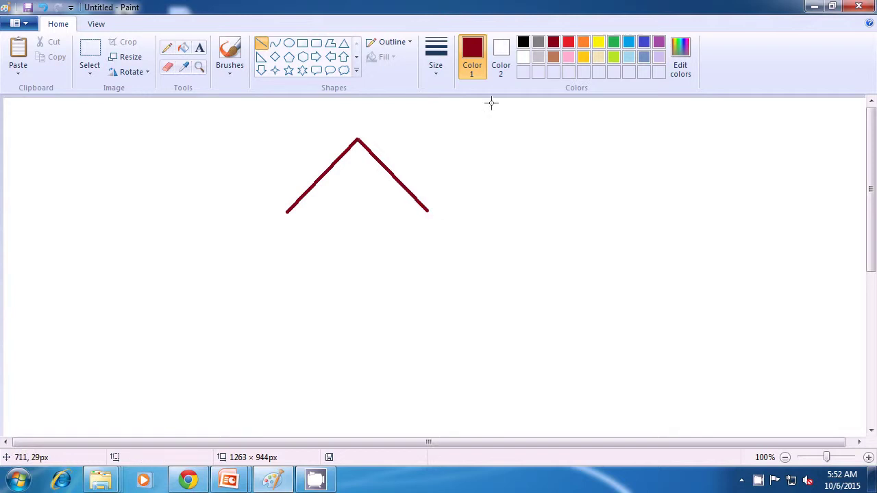
Close the roof triangle with a black horizontal line joining the lower ends of the two slopes.
left_click(523, 42)
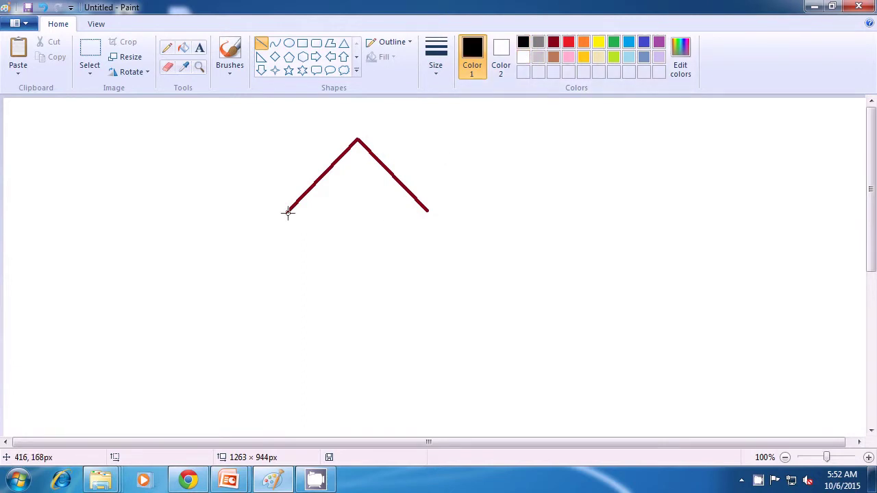
left_click_drag(288, 212, 427, 211)
left_click(474, 217)
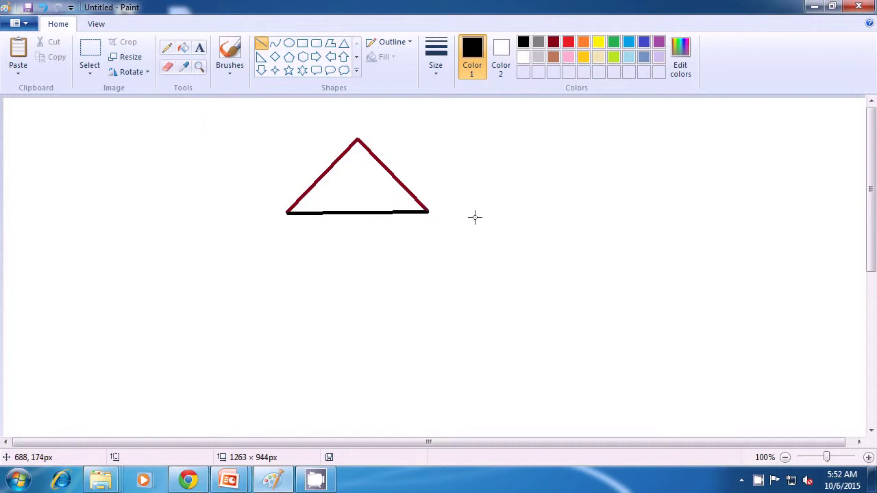
Draw two vertical indigo walls of about equal length down from the roof's lower corners.
left_click(644, 42)
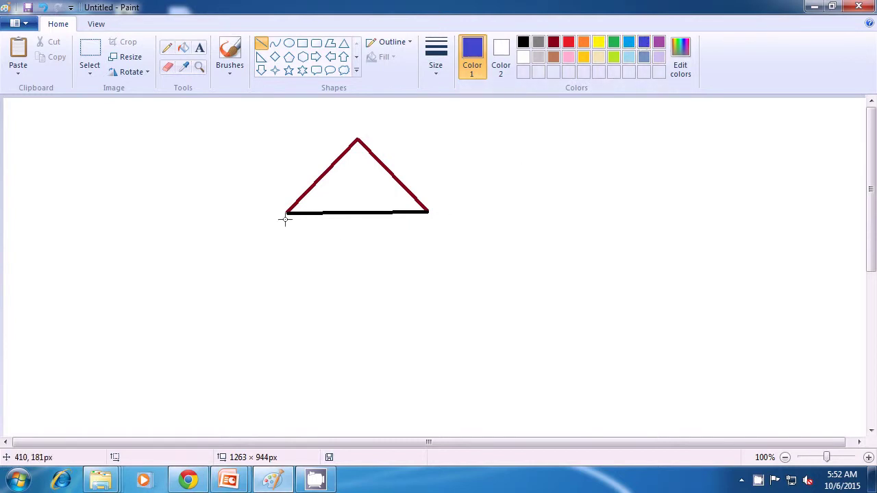
left_click_drag(287, 212, 287, 343)
left_click(319, 335)
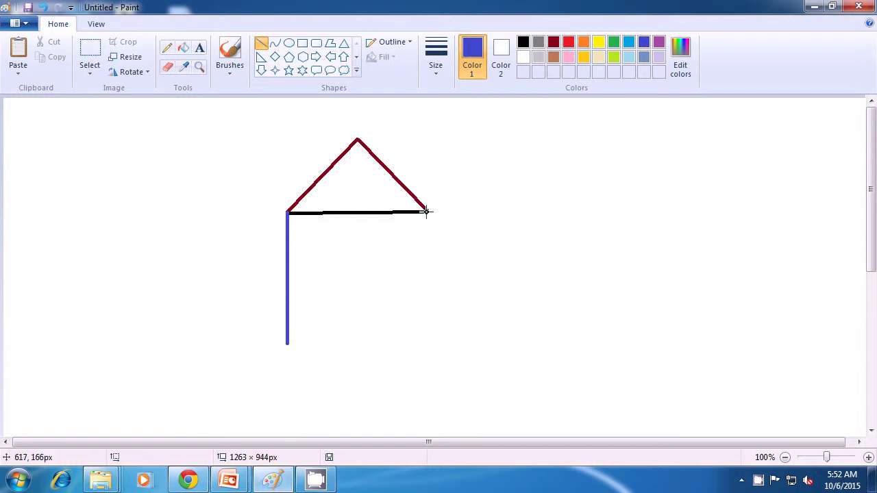
left_click_drag(427, 212, 427, 332)
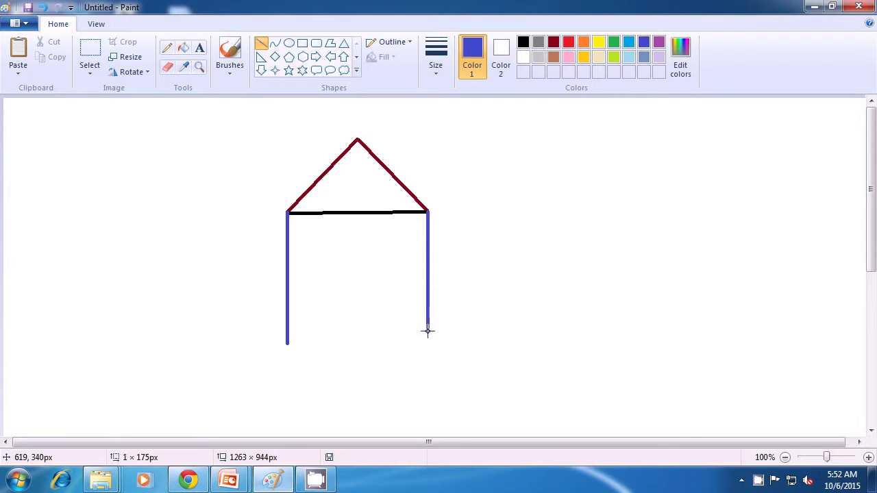
left_click_drag(428, 332, 426, 336)
left_click_drag(426, 337, 427, 338)
left_click(497, 334)
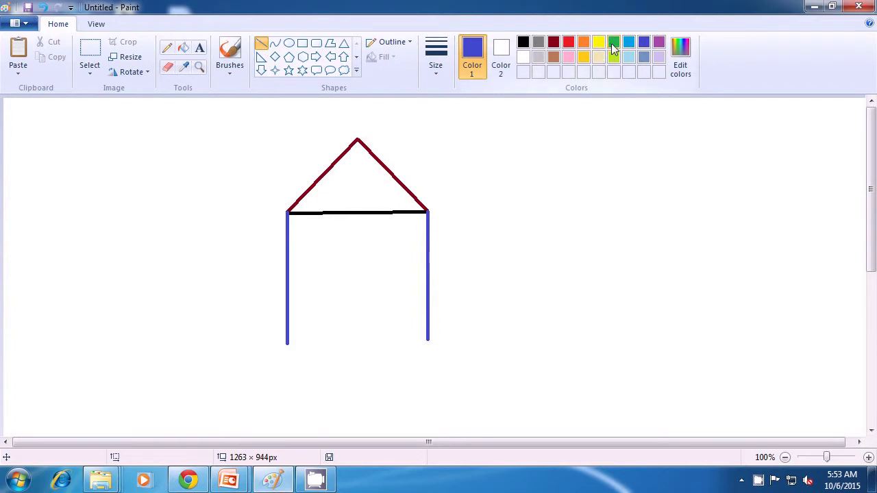
Draw a green floor line joining the bottom ends of the two walls.
left_click(614, 44)
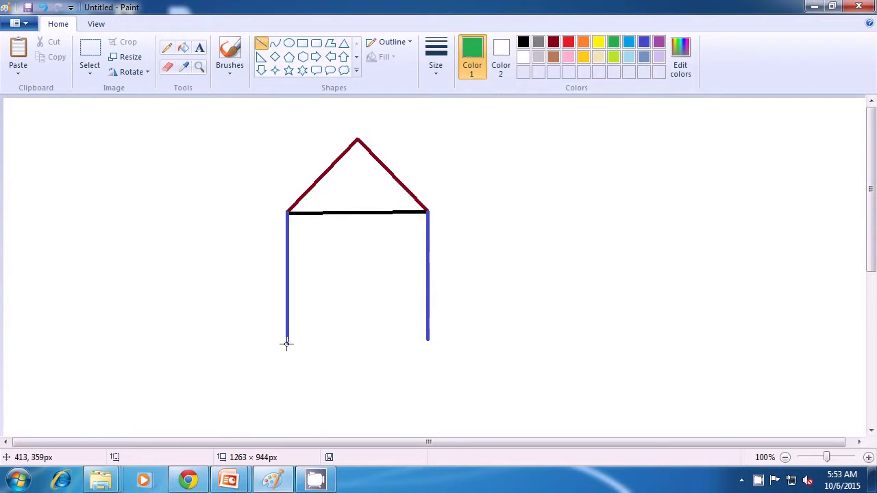
left_click_drag(287, 344, 428, 341)
left_click(470, 352)
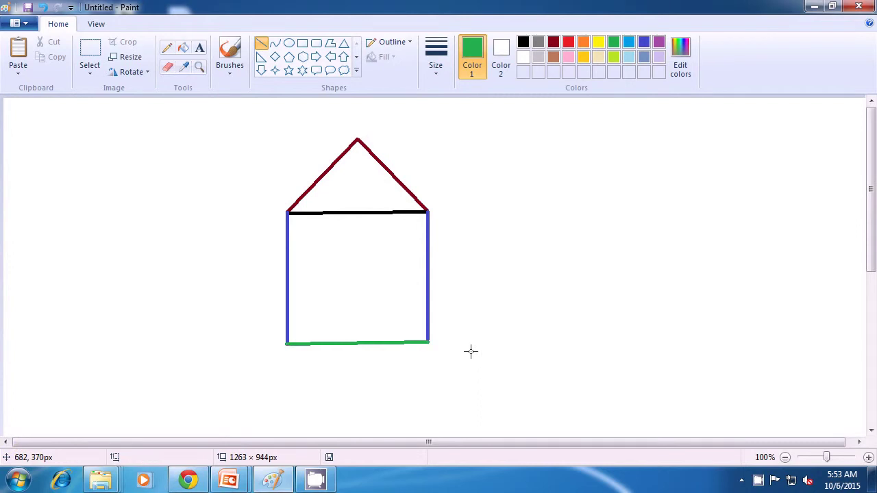
Draw a dark red rectangular window about 48 px tall from four lines, just inside the house's left wall.
left_click(554, 43)
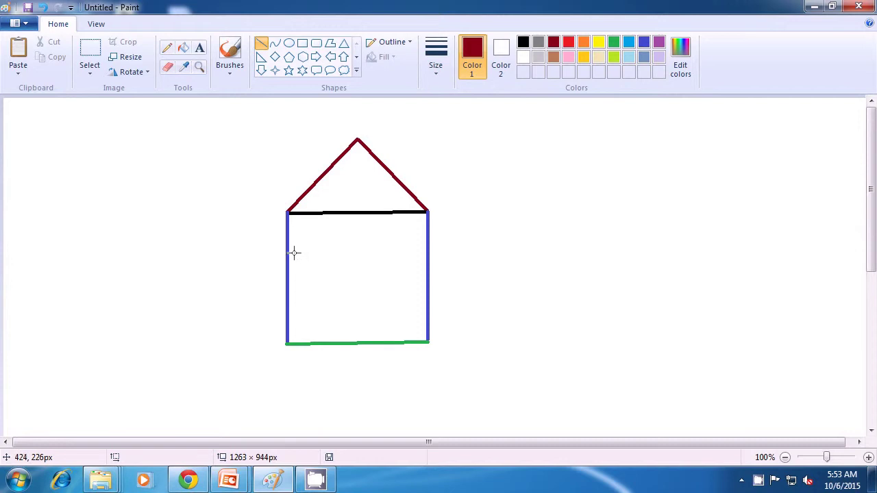
left_click_drag(294, 253, 294, 287)
left_click(315, 290)
left_click_drag(294, 253, 309, 254)
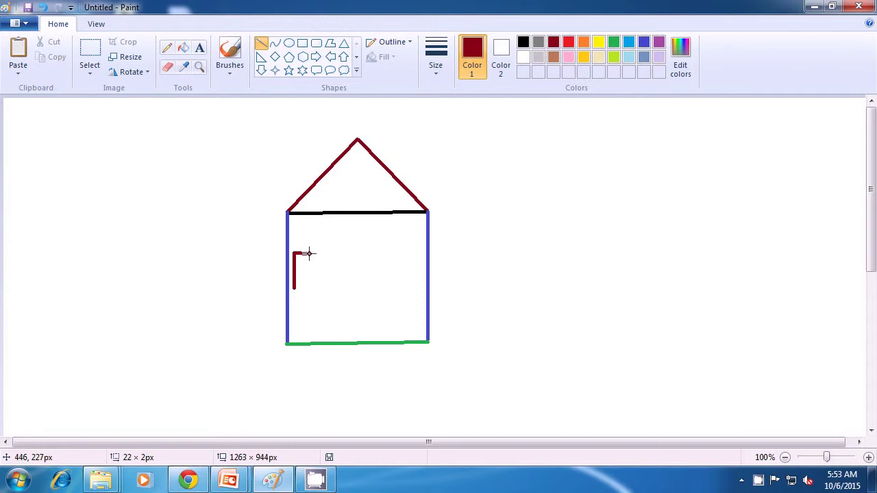
left_click_drag(309, 253, 311, 254)
left_click_drag(312, 254, 313, 283)
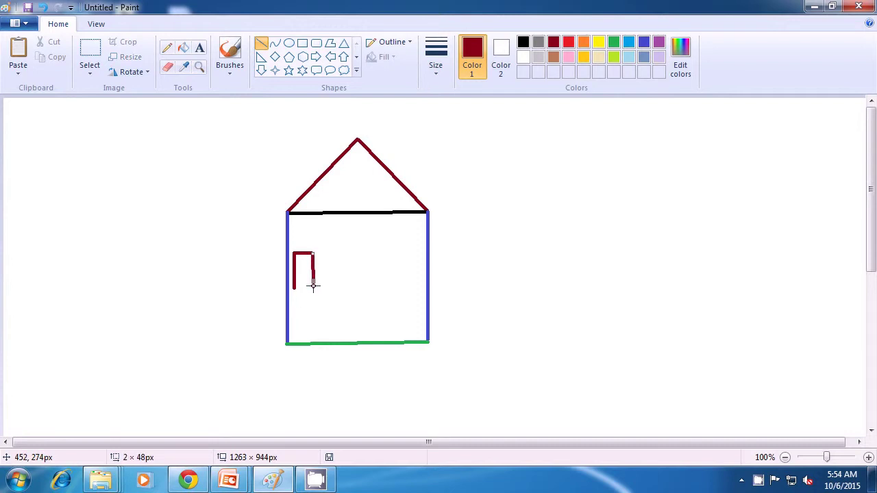
left_click(309, 285)
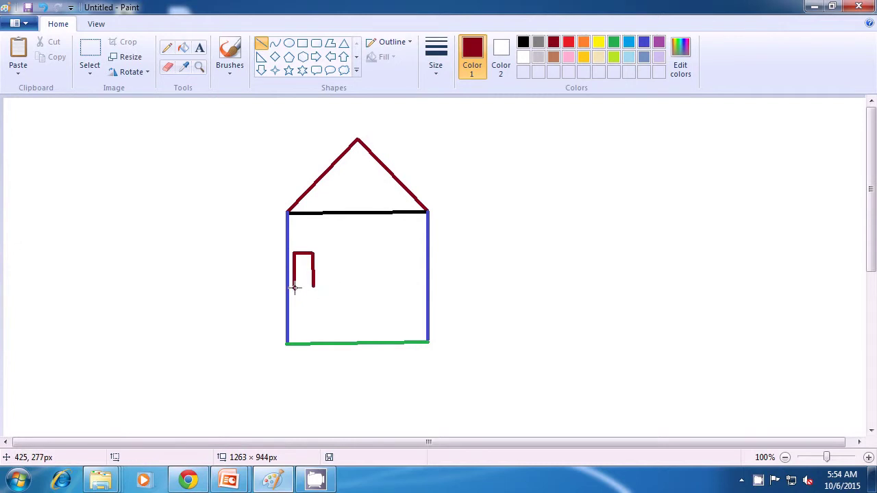
left_click_drag(294, 287, 313, 287)
left_click(349, 283)
Draw a matching dark red window about 24 by 46 px from four lines, just inside the house's right wall.
left_click_drag(405, 250, 422, 250)
left_click(473, 254)
left_click_drag(422, 250, 422, 281)
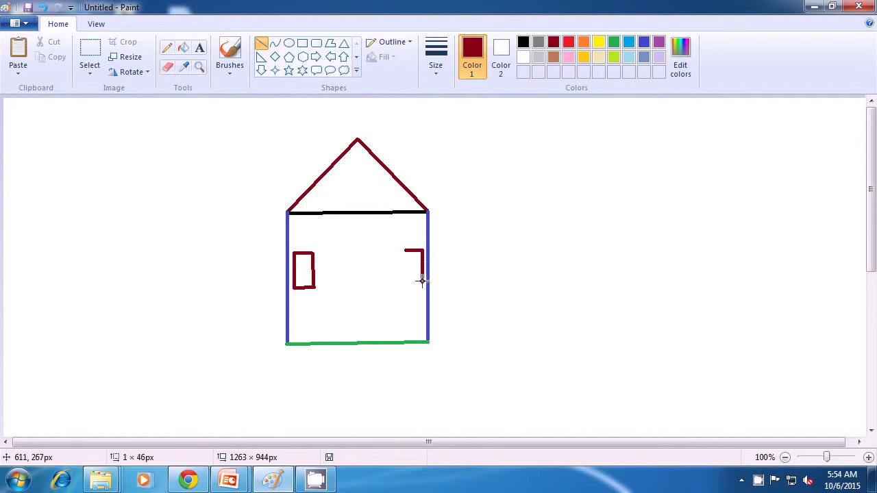
left_click(475, 278)
left_click_drag(404, 250, 404, 281)
left_click(491, 281)
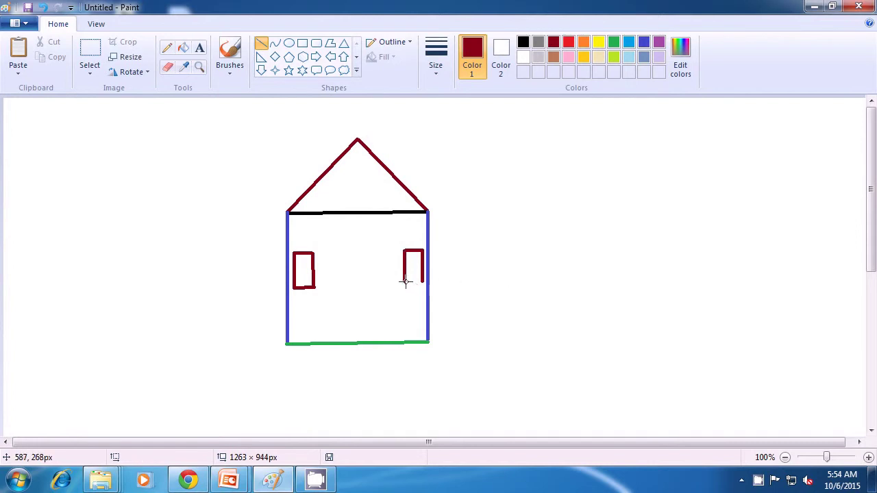
left_click_drag(404, 281, 421, 281)
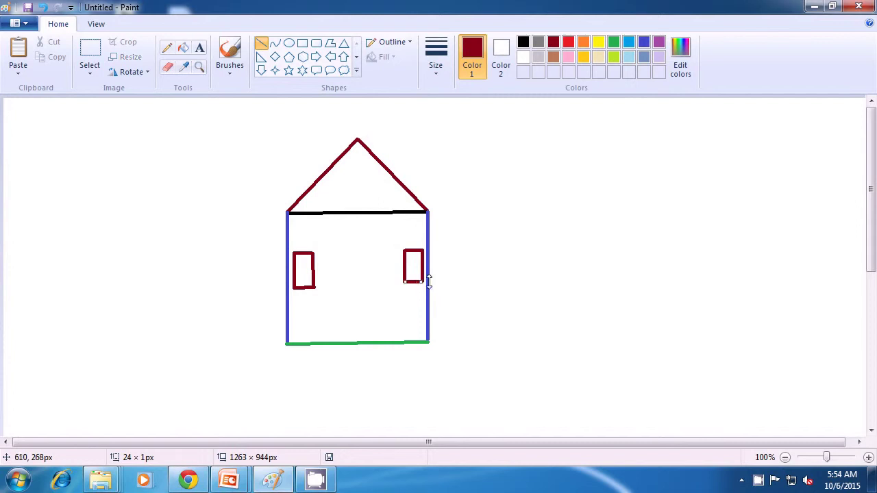
left_click(497, 282)
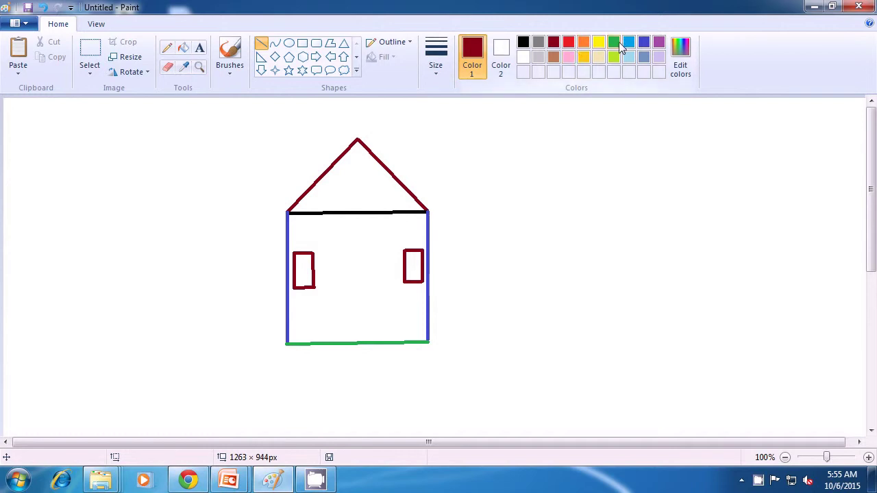
Draw two vertical green bars in the left window, one in the second-thinnest line width and one in the second-thickest.
left_click(614, 42)
left_click(435, 65)
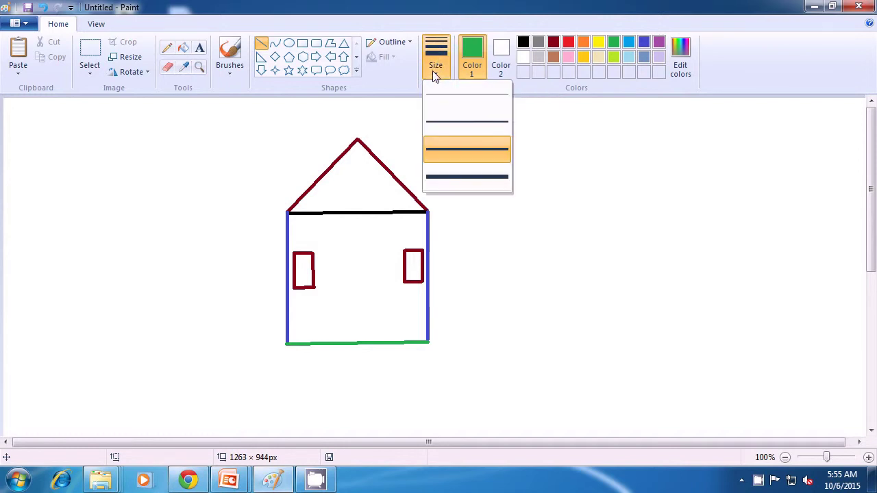
left_click(437, 120)
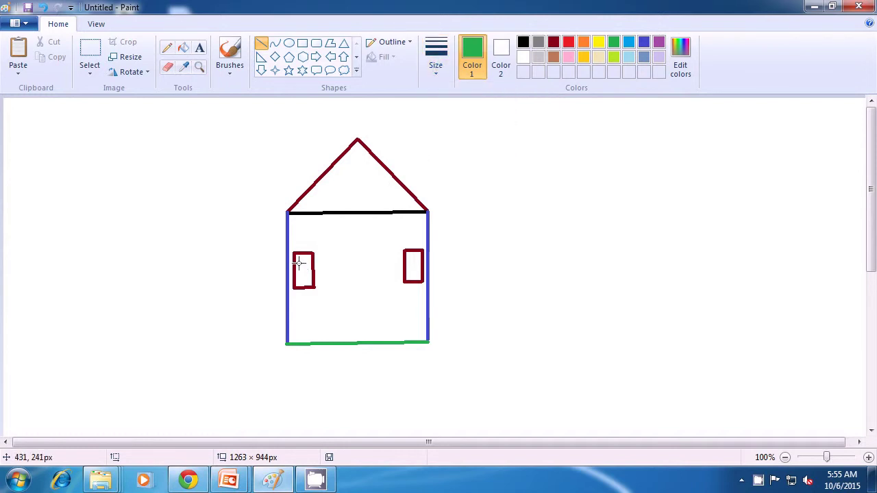
left_click_drag(298, 262, 299, 280)
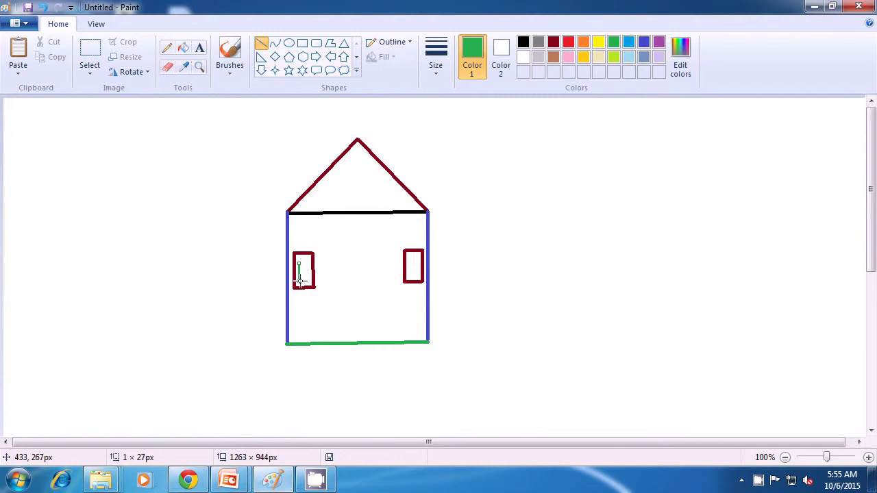
left_click(341, 259)
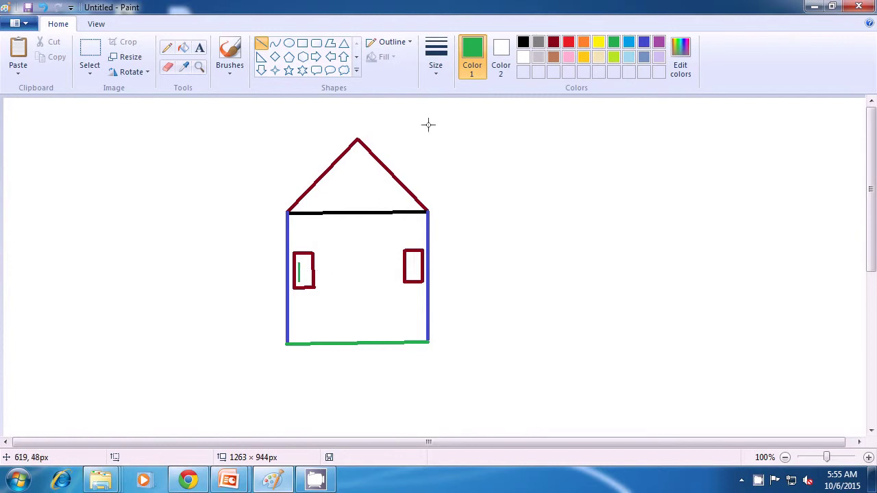
left_click(437, 74)
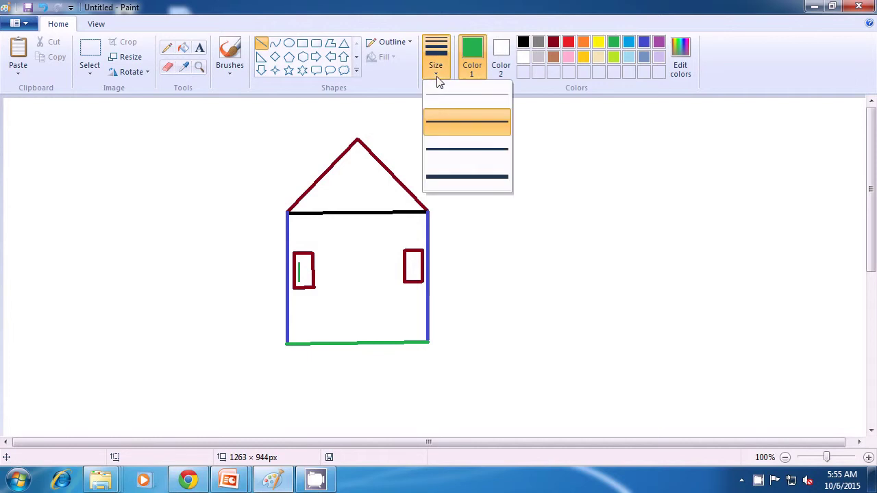
left_click(445, 158)
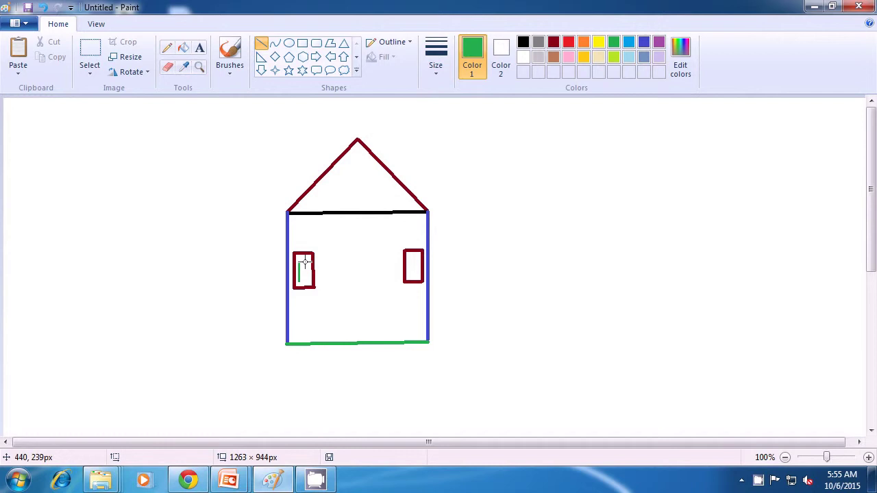
left_click_drag(306, 262, 306, 282)
Draw three vertical green bars in the right window, using the second-thinnest, second-thickest and thinnest line widths in turn.
left_click(437, 74)
left_click(439, 123)
left_click_drag(407, 257, 409, 276)
left_click(487, 266)
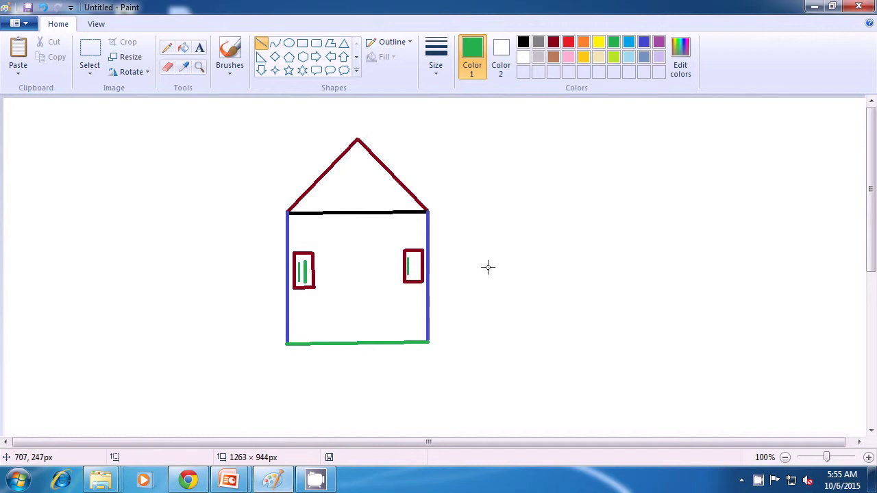
left_click(435, 74)
left_click(454, 149)
left_click_drag(413, 259, 415, 274)
left_click(478, 263)
left_click(435, 71)
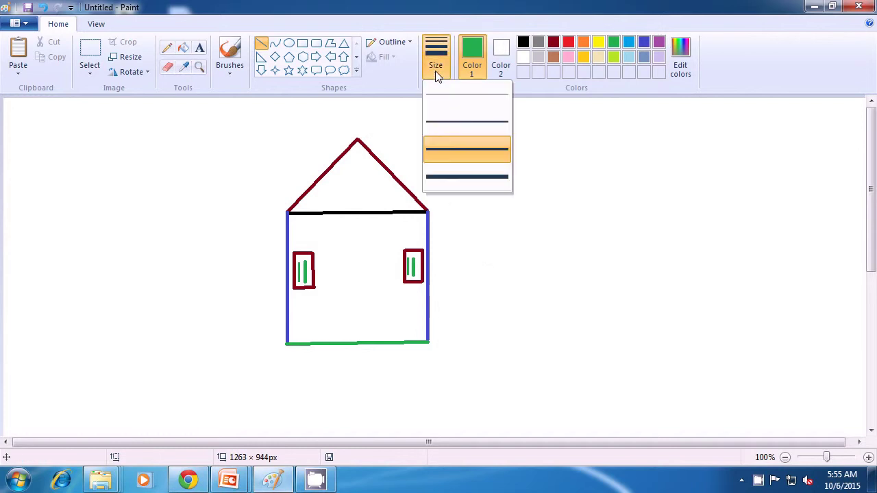
left_click(438, 96)
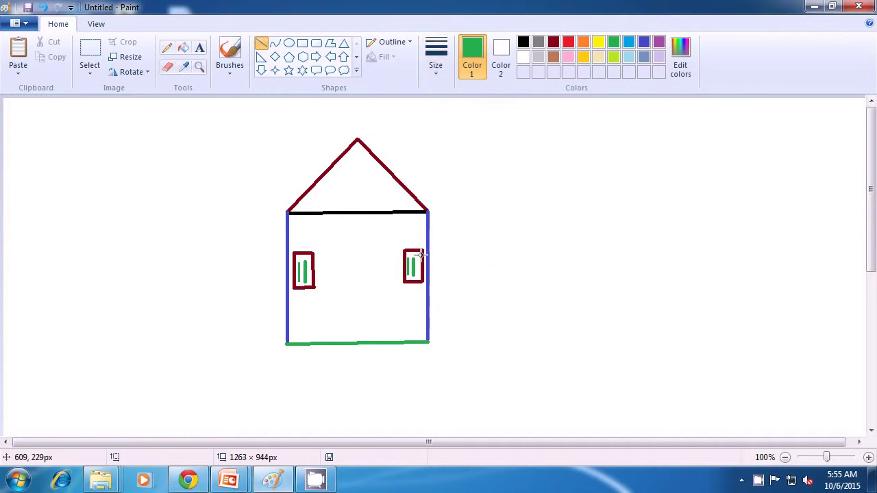
left_click_drag(418, 258, 417, 277)
left_click(482, 260)
Draw a yellow door about 49 px wide at the middle of the floor line, using four lines in the second-thickest width.
left_click(598, 42)
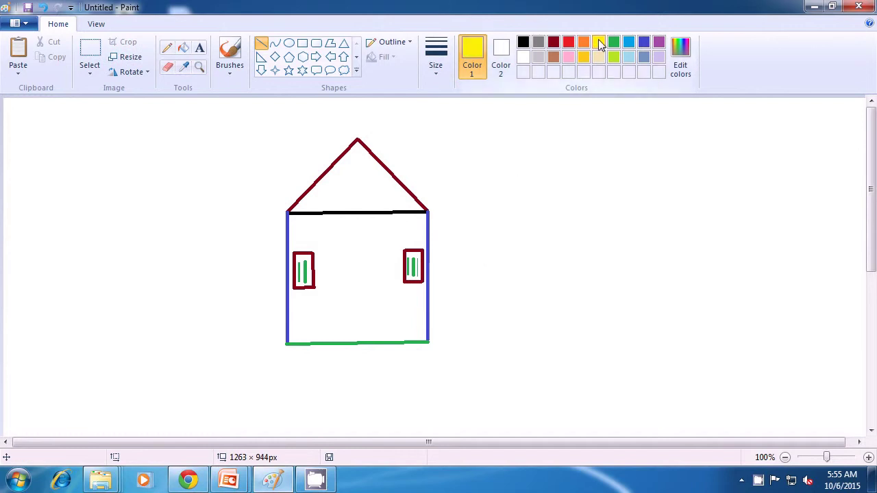
left_click(439, 72)
left_click(443, 145)
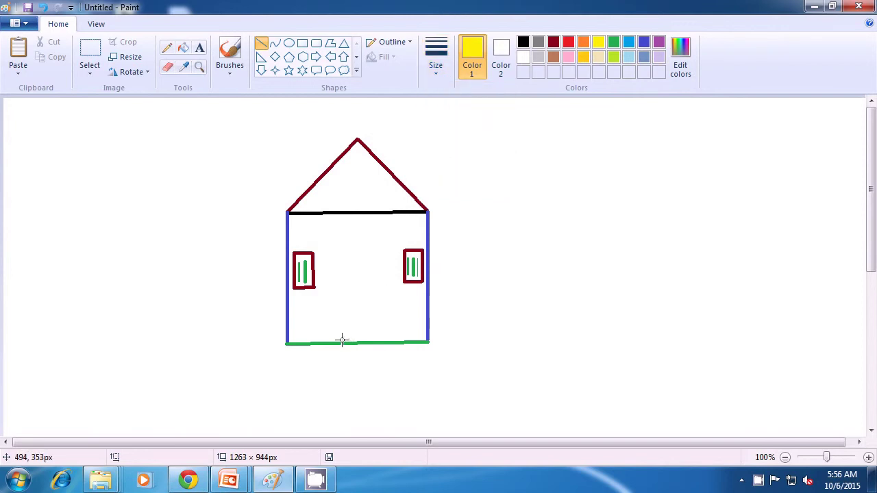
left_click_drag(342, 341, 342, 299)
left_click(364, 306)
left_click_drag(343, 297, 375, 298)
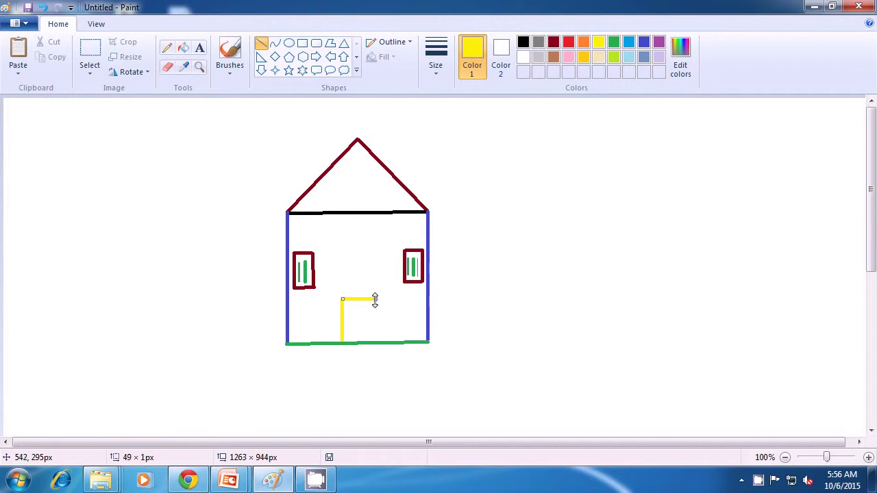
left_click(411, 309)
left_click_drag(376, 298, 375, 339)
left_click(410, 325)
left_click_drag(343, 341, 374, 341)
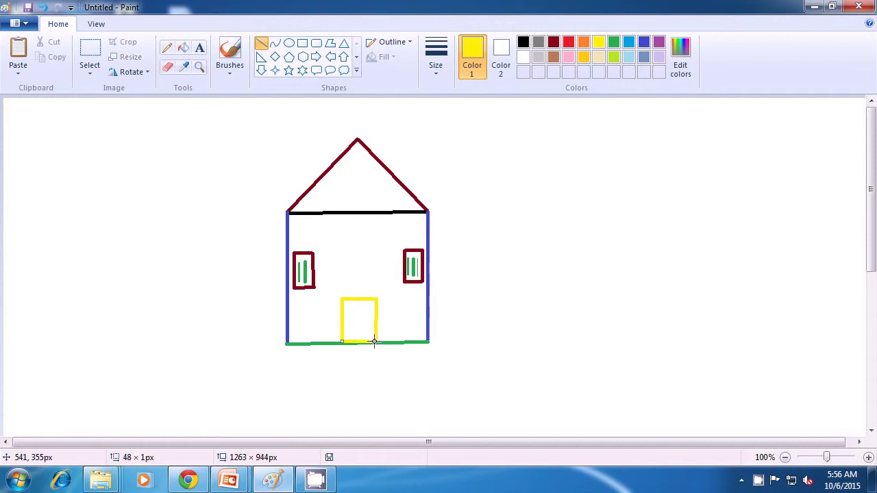
left_click(485, 349)
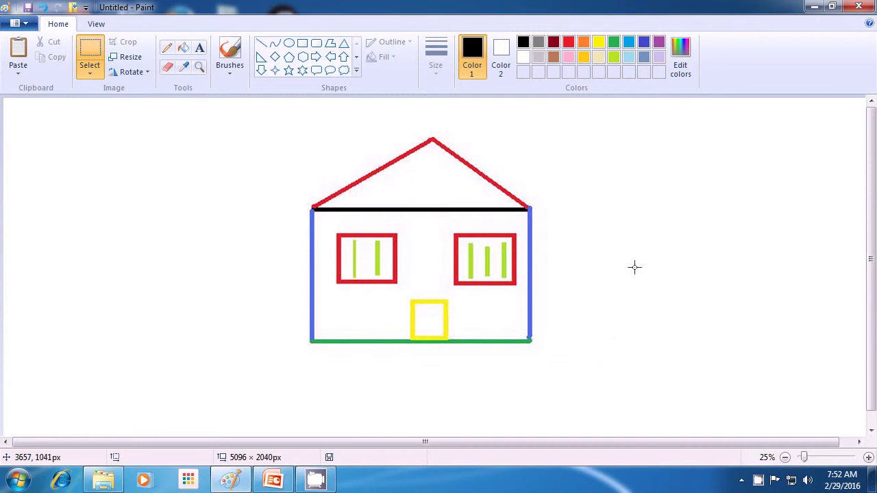
Close the untitled house drawing without saving the changes.
left_click(859, 8)
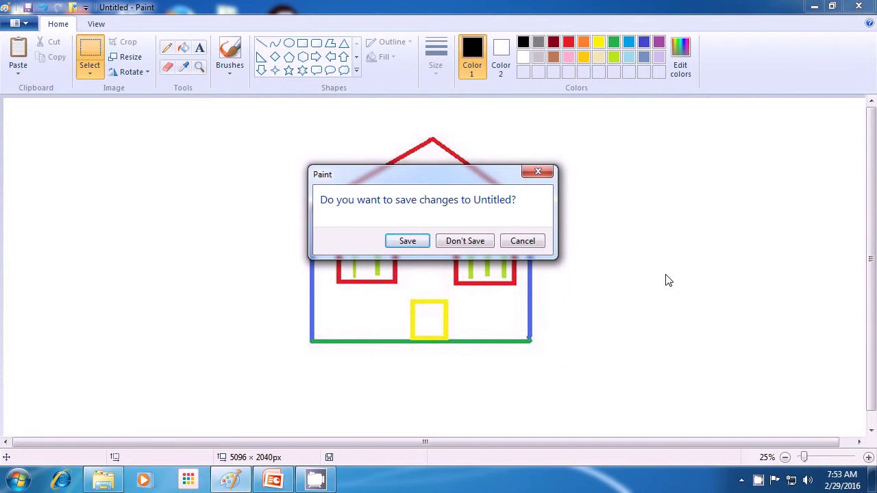
left_click(465, 241)
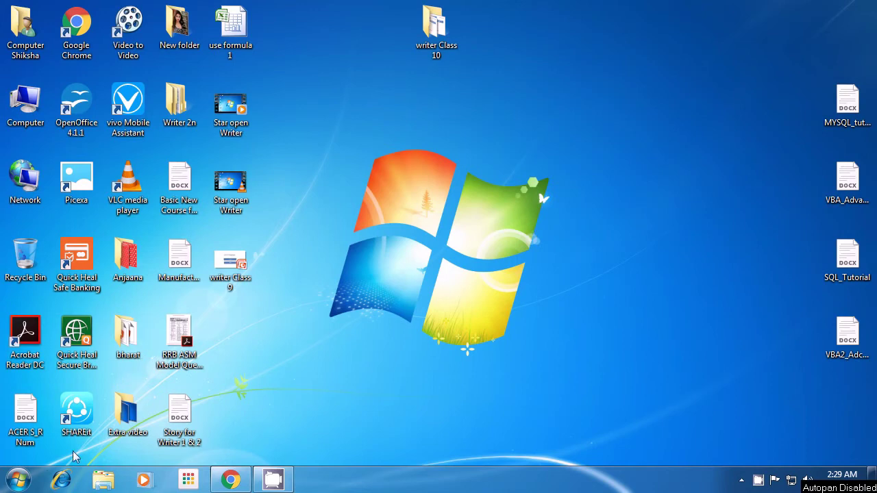
Open the Start menu from the desktop.
left_click(19, 485)
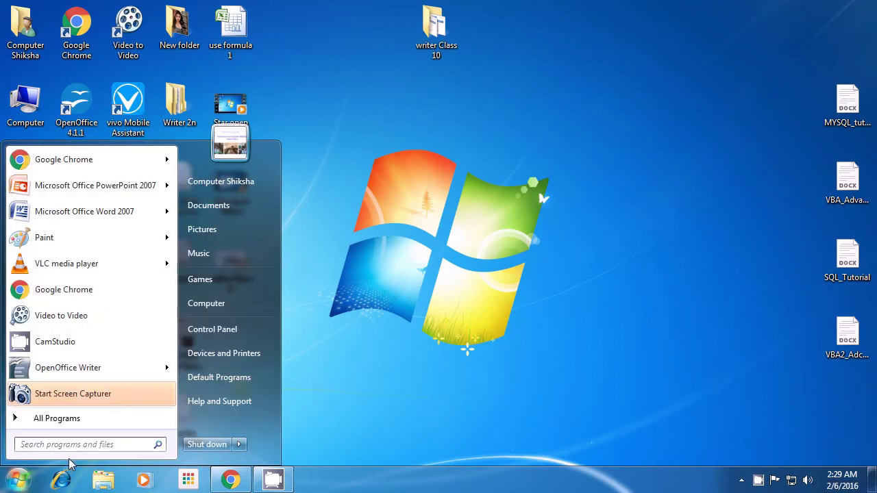